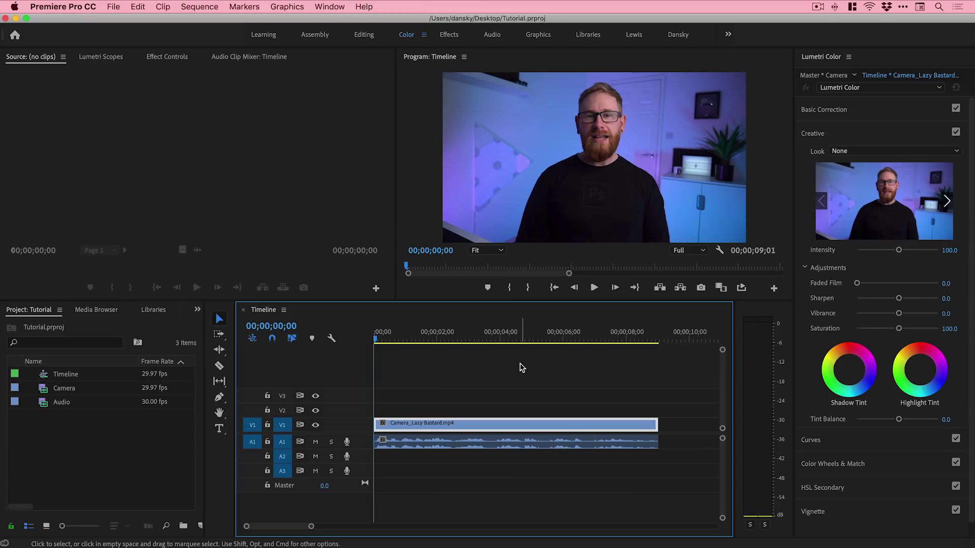
Step: Play through the camera clip, stop, and return the playhead to the start
key("space")
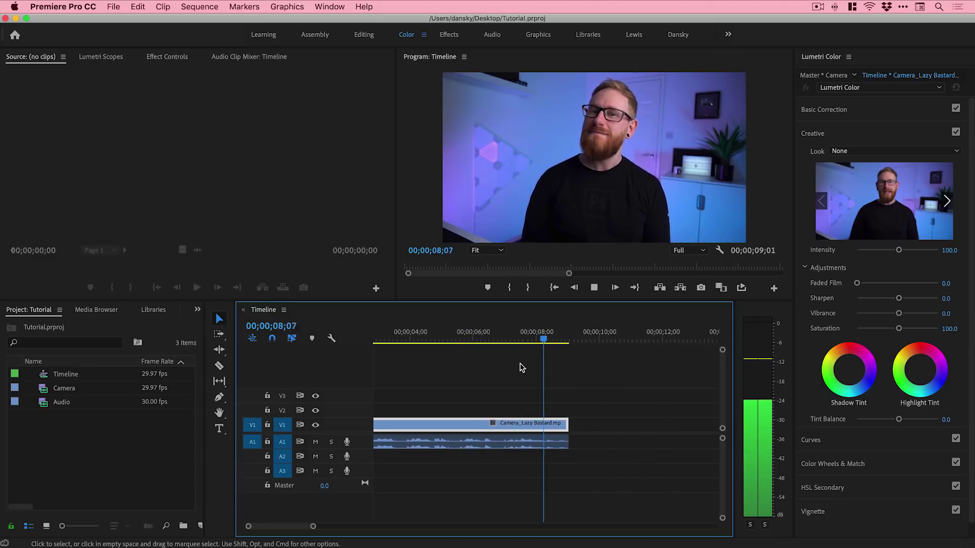
key("space")
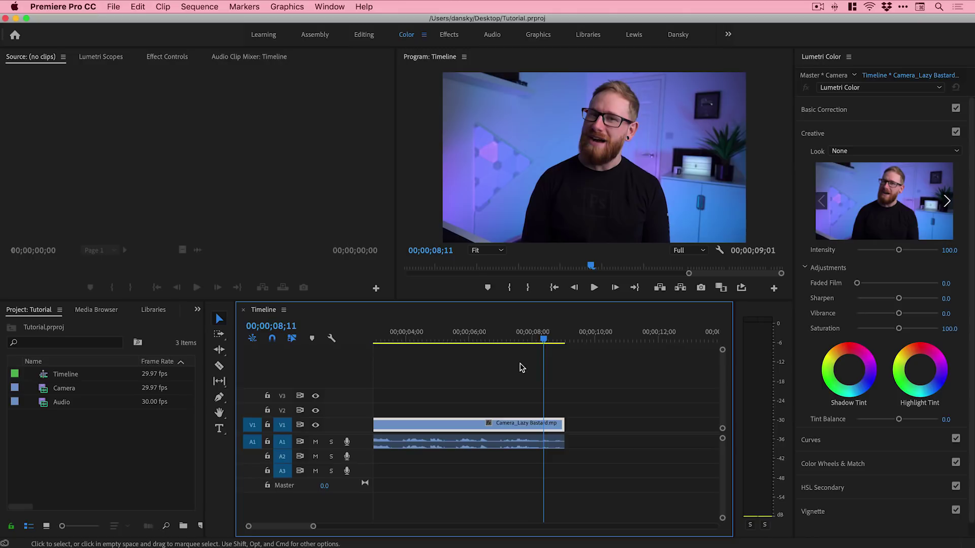
key("Home")
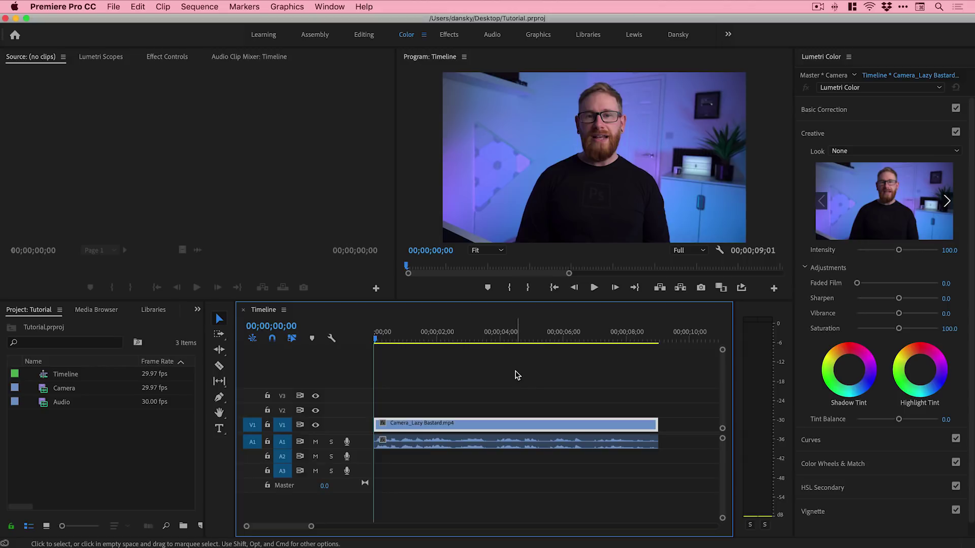
Step: Open the Effects panel and expand Presets > Dansky to reveal the Sony A7III Facecam Color Grade preset
left_click(329, 6)
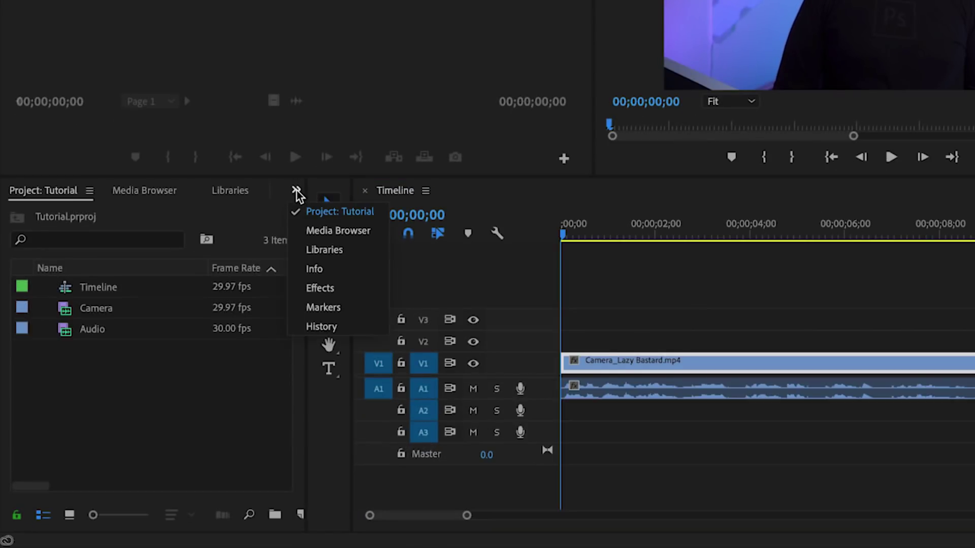
left_click(328, 292)
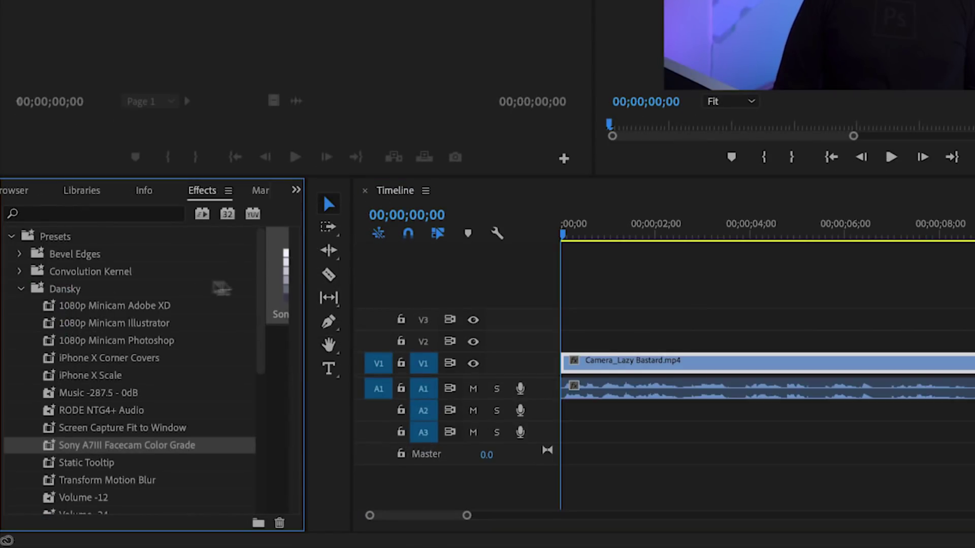
left_click(11, 237)
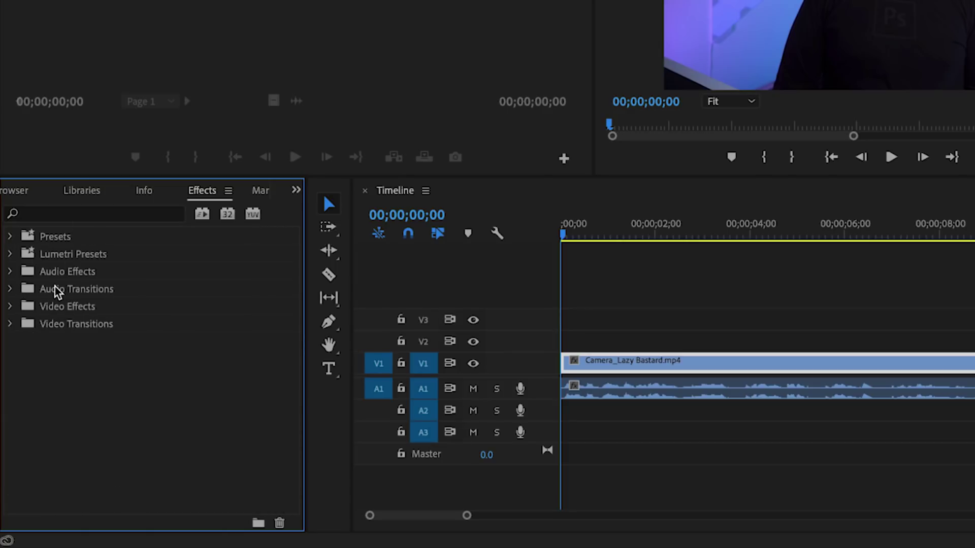
left_click(11, 237)
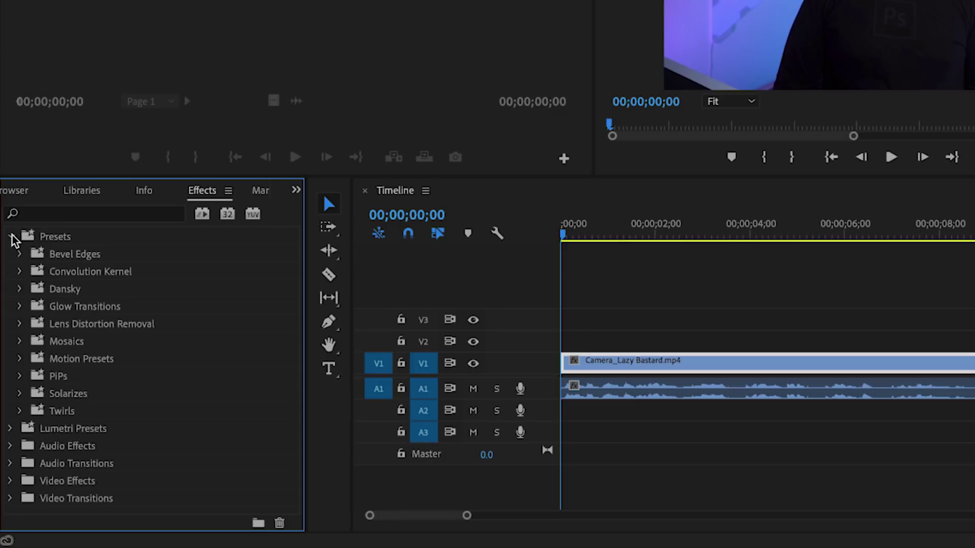
left_click(20, 289)
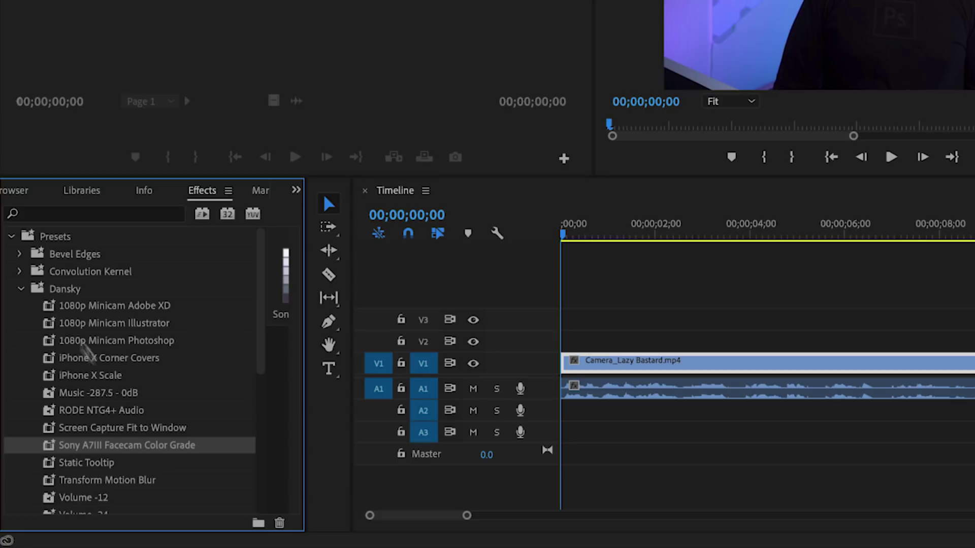
Step: Apply RODE NTG4+ Audio to A1, and Sony A7III Facecam Color Grade and 1080p Minicam Photoshop to V1
left_click(87, 411)
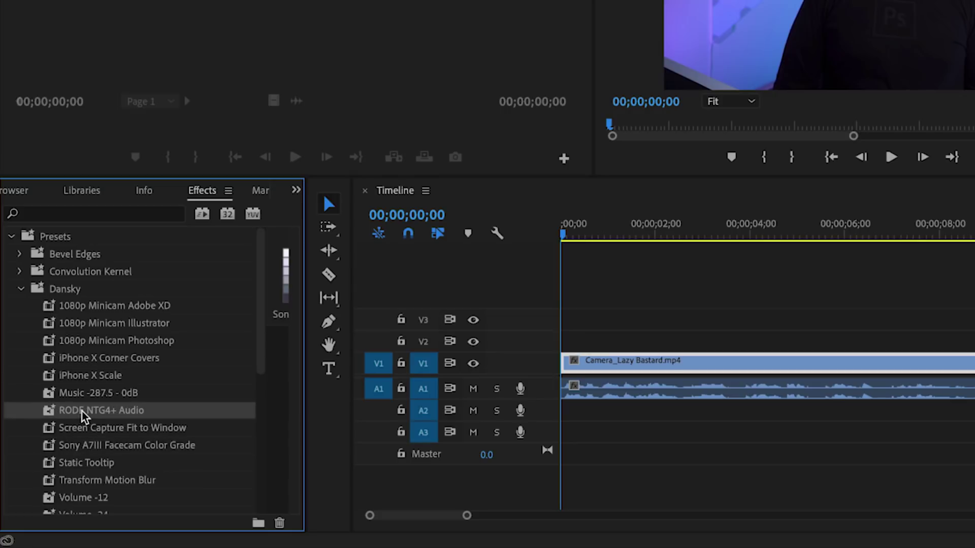
left_click_drag(84, 417, 599, 390)
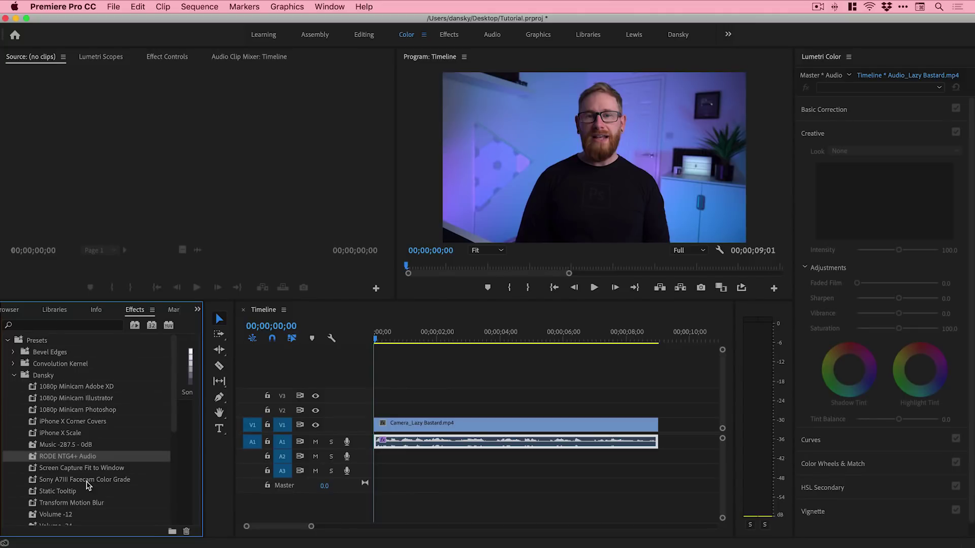
left_click(87, 481)
left_click_drag(329, 435, 418, 423)
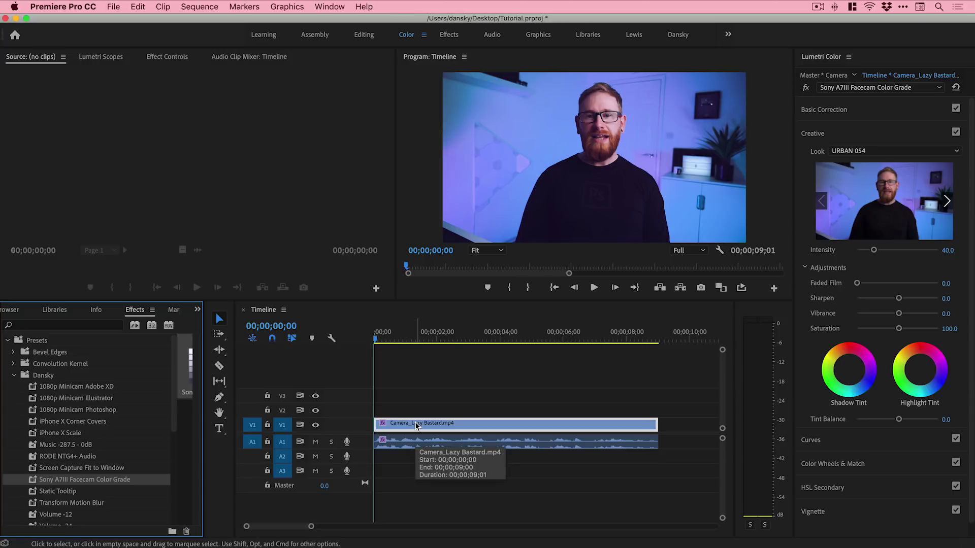
left_click_drag(100, 412, 411, 424)
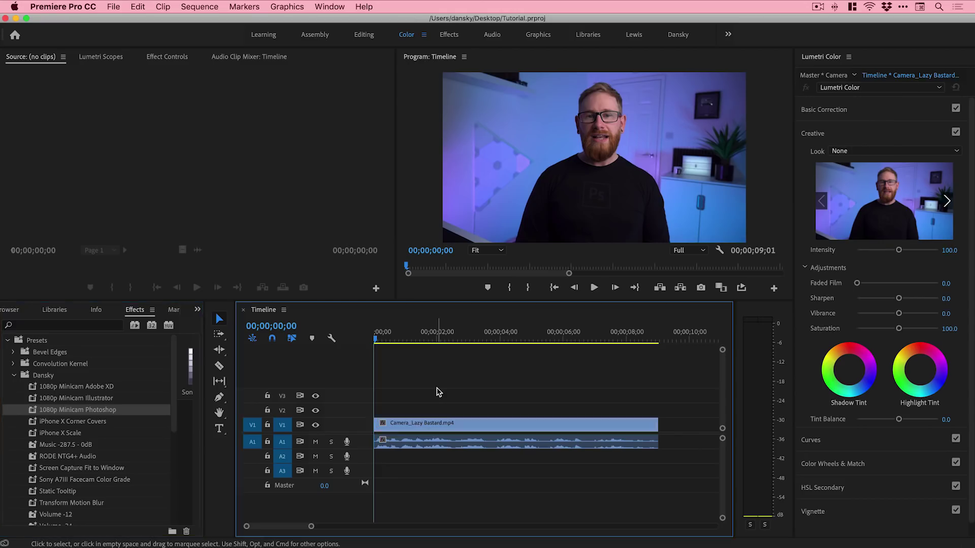
Step: Give the camera clip Lumetri look SL BLEACH LDR, a magenta shadow tint and a warm orange highlight tint
left_click(438, 421)
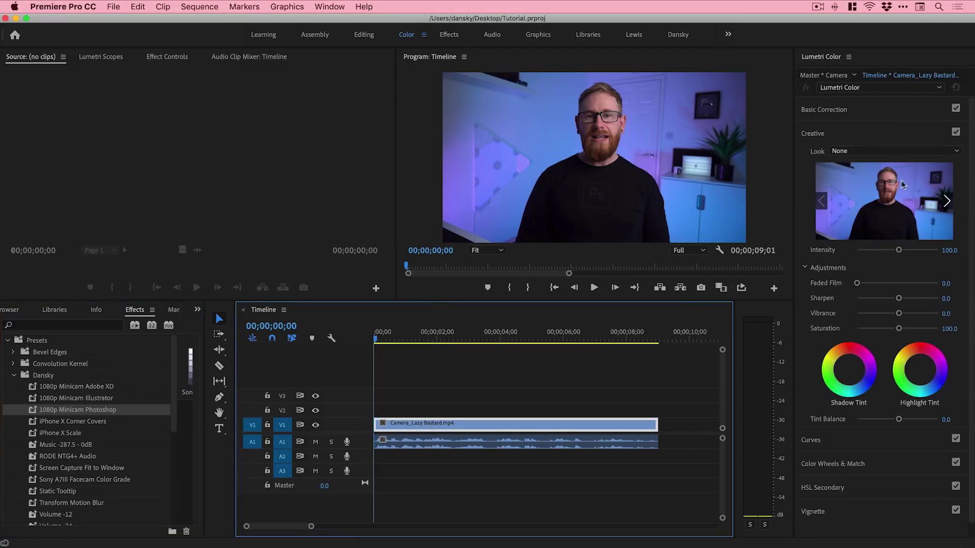
left_click(917, 151)
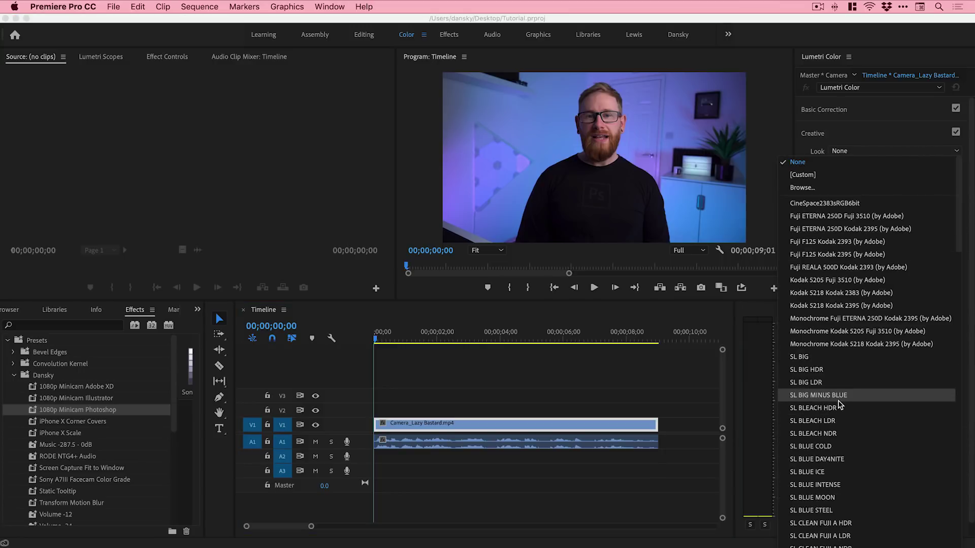
left_click(845, 420)
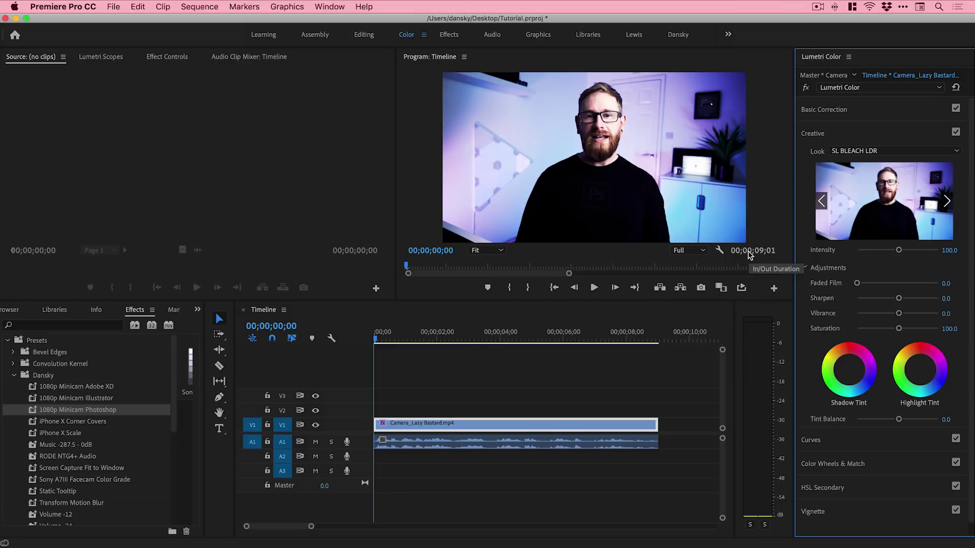
left_click_drag(858, 338, 855, 346)
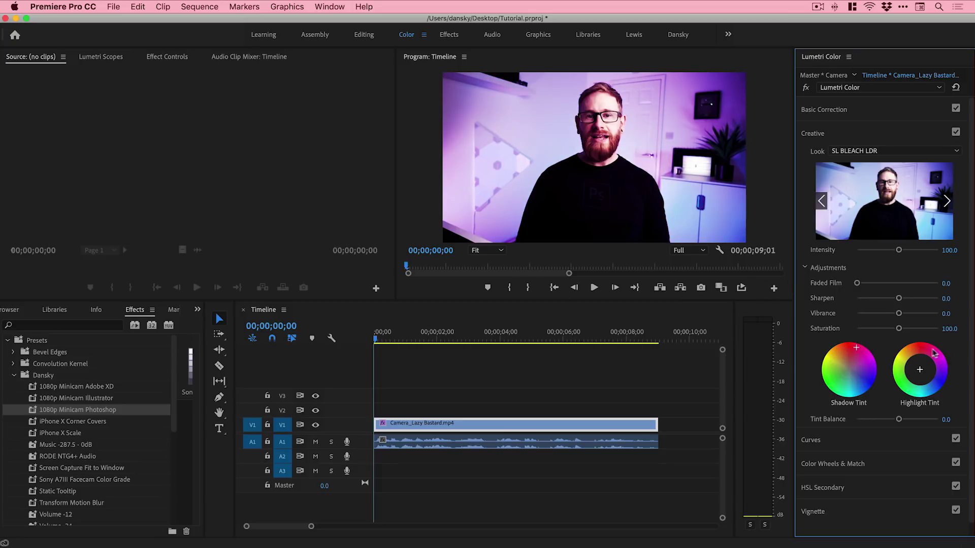
left_click_drag(930, 352, 910, 349)
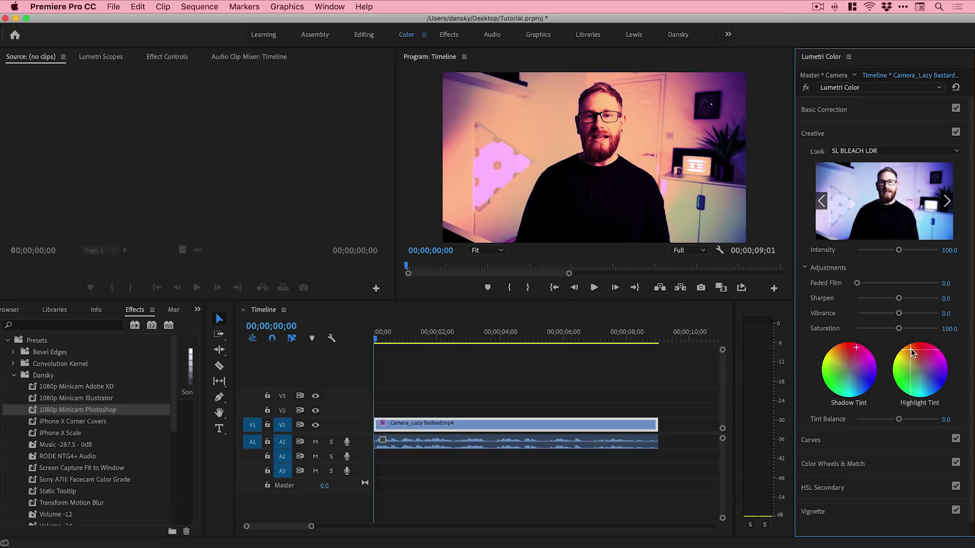
left_click(562, 445)
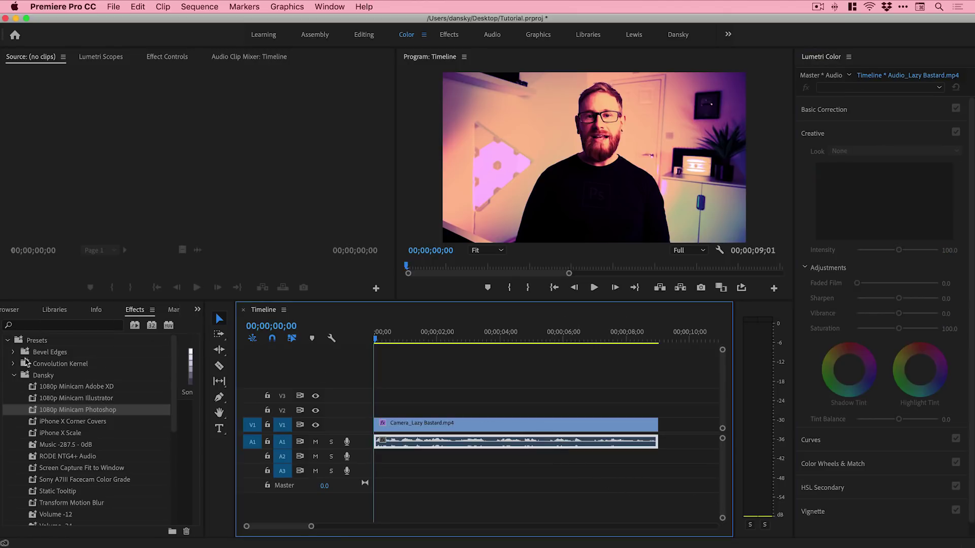
Step: Search the effects for 'pitch' and add Pitch Shifter to the audio clip
left_click(14, 375)
left_click(7, 340)
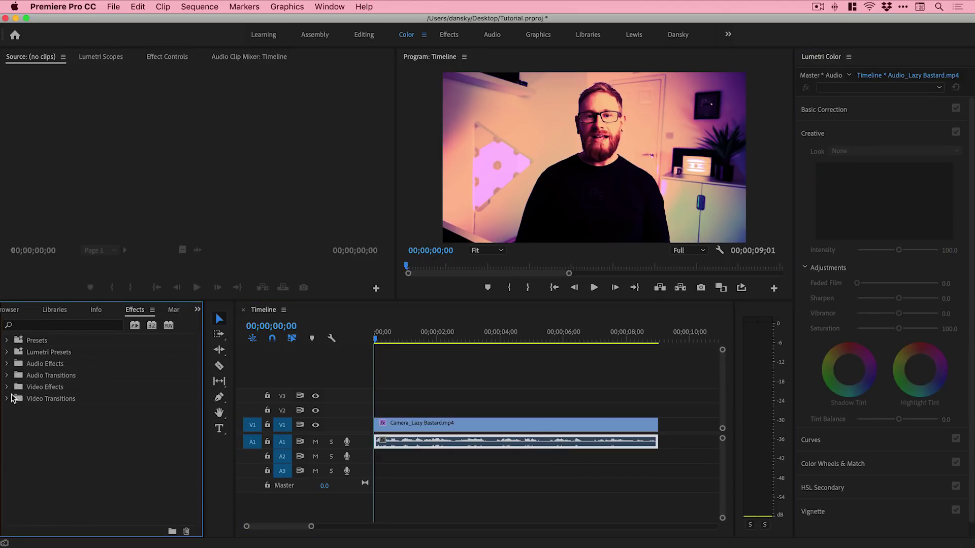
left_click(6, 364)
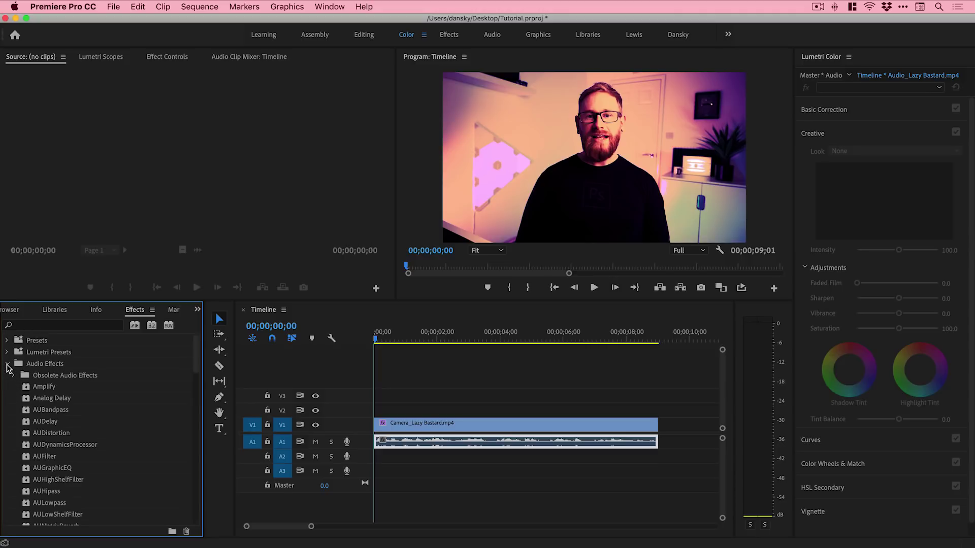
left_click(71, 325)
type("pitch")
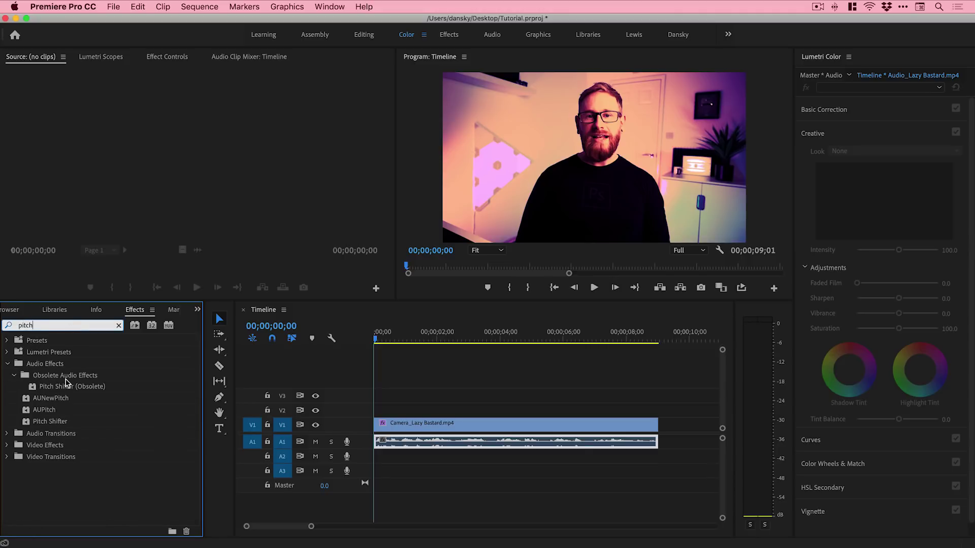
left_click_drag(50, 423, 423, 440)
Step: Reveal the Pitch Shifter's Transpose Ratio of 1.29 in Effect Controls and preview the shifted audio
left_click(166, 58)
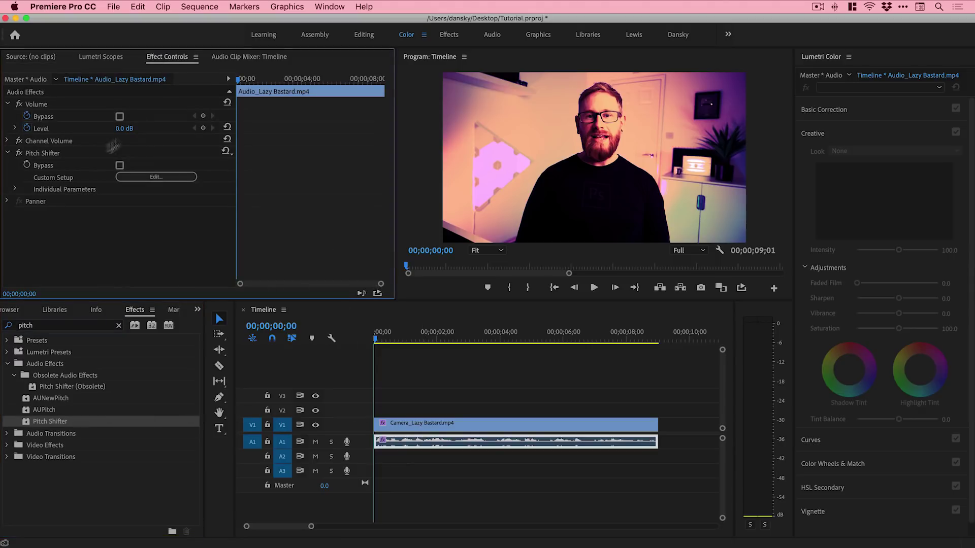
left_click(16, 189)
left_click(24, 201)
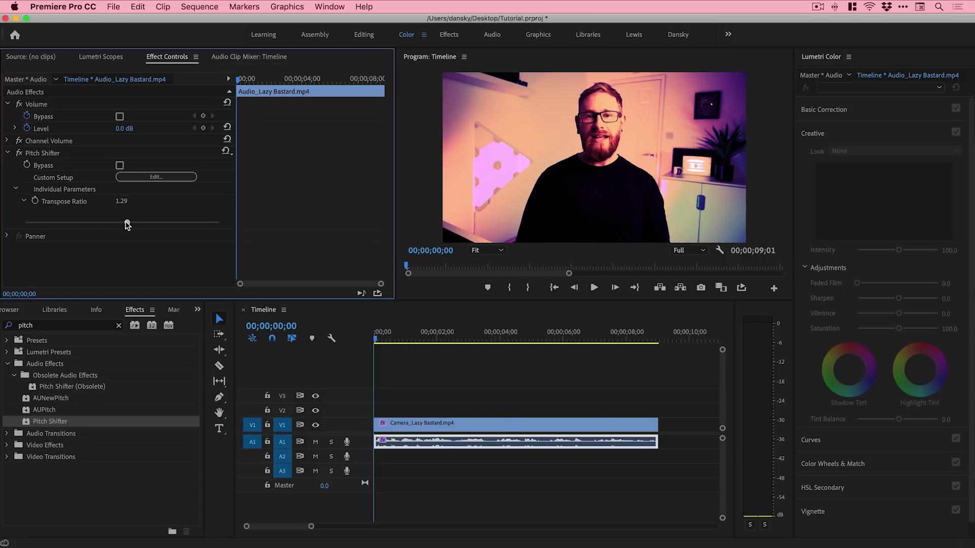
key("space")
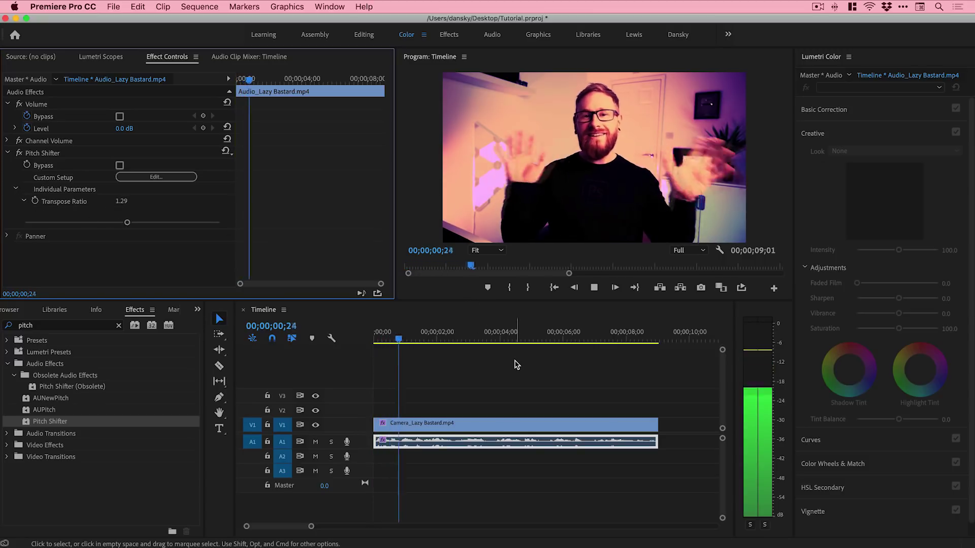
key("space")
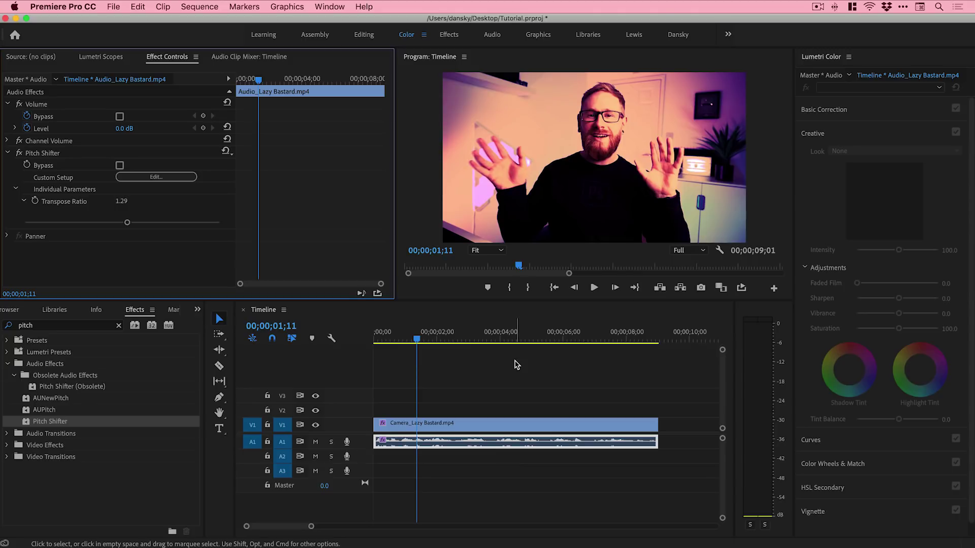
left_click(553, 287)
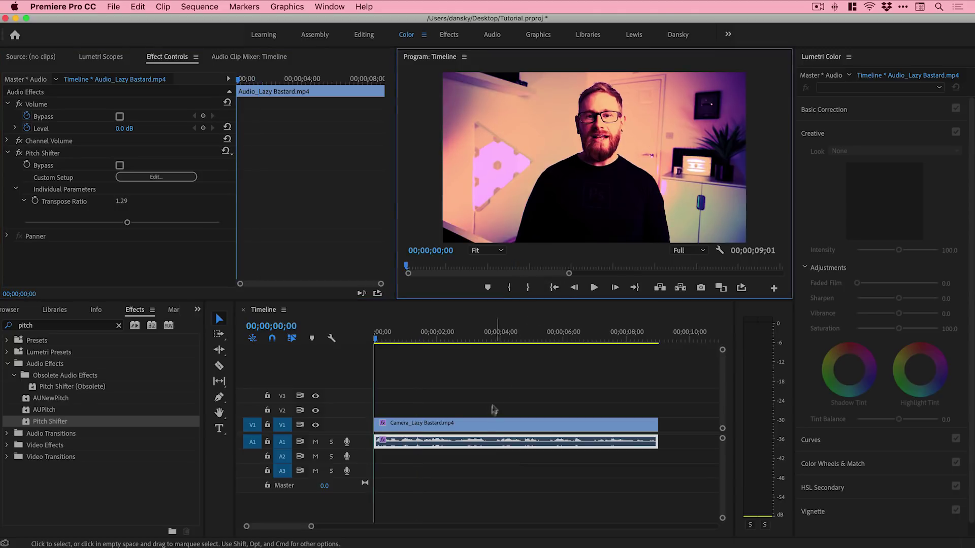
left_click(490, 417)
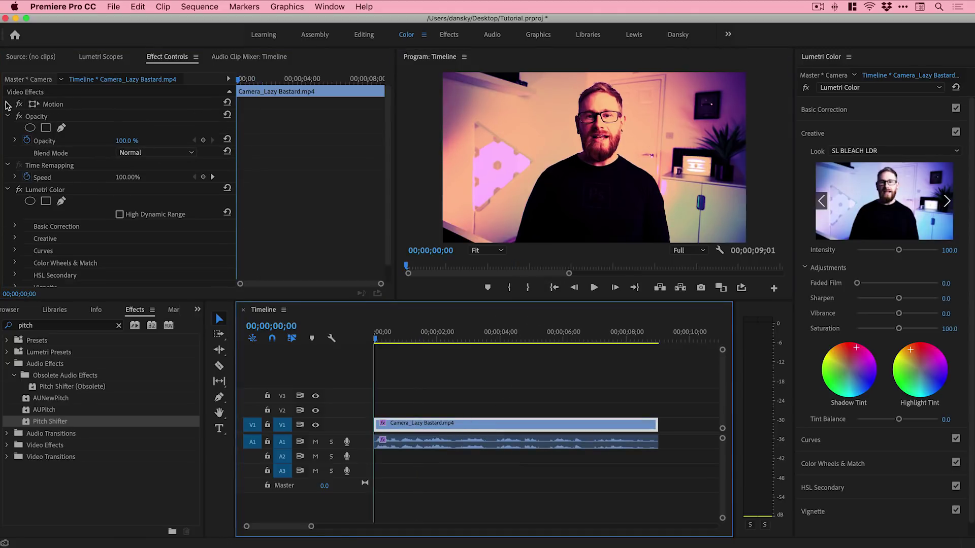
Step: Set the camera clip's Motion Scale to 61.0 and Position X to 659.0
left_click(8, 104)
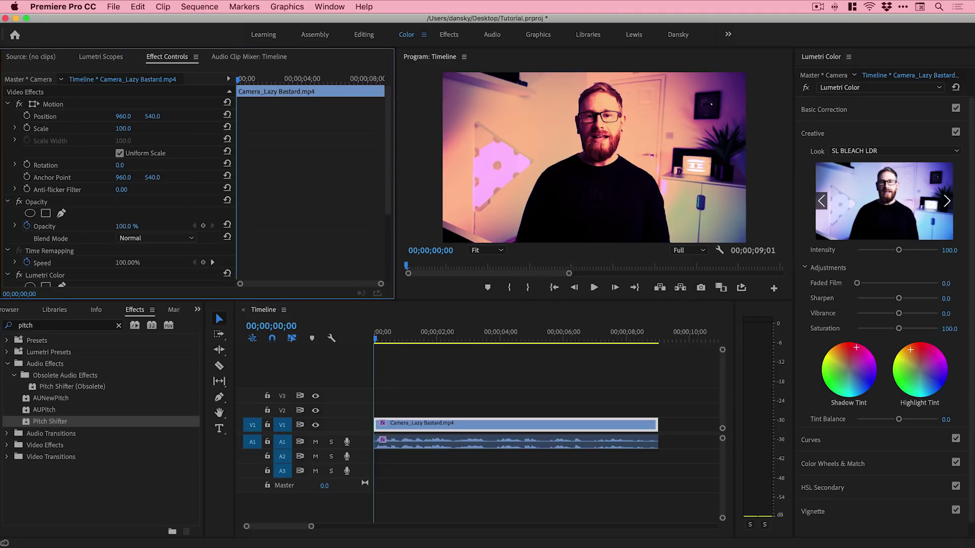
left_click_drag(123, 128, 0, 116)
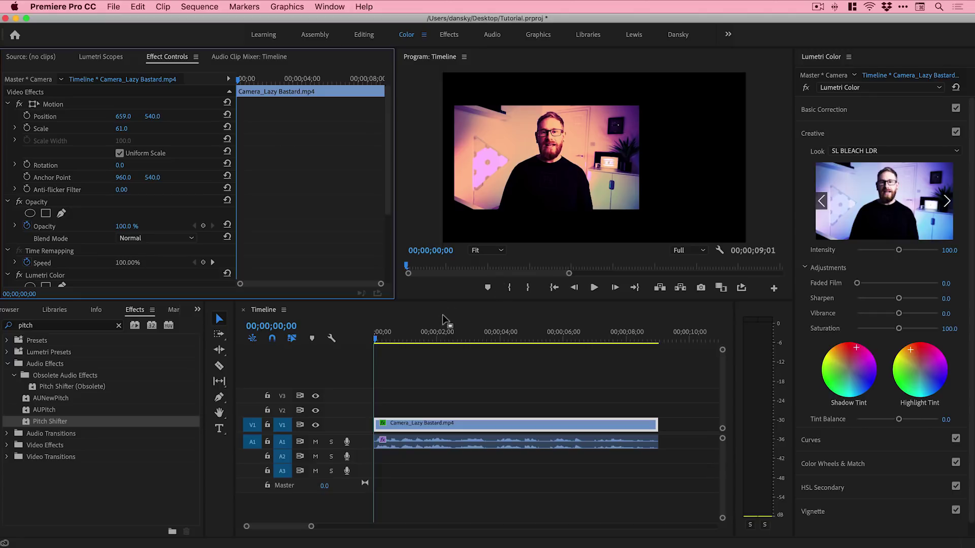
left_click(440, 381)
left_click(436, 421)
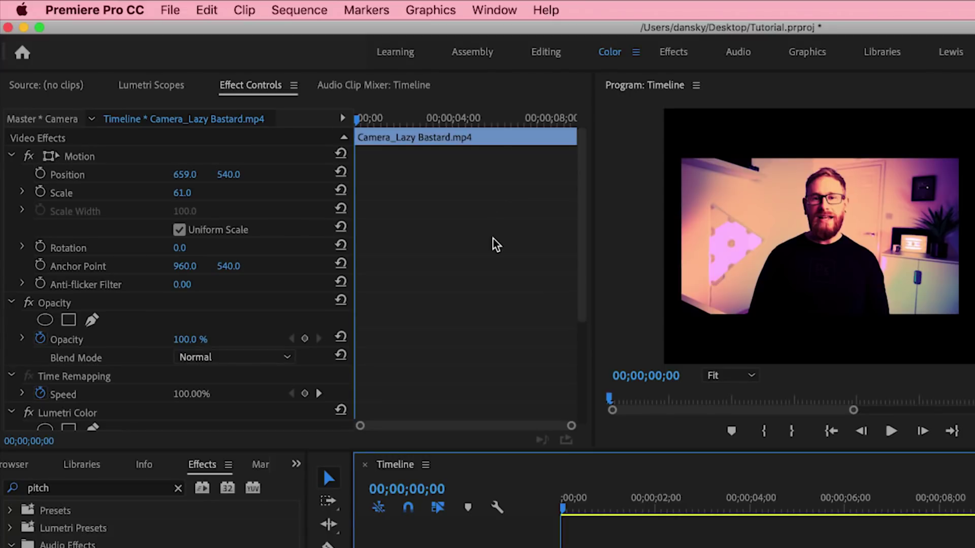
Step: Collapse Opacity and Time Remapping, then select Motion and Lumetri Color together
scroll(332, 164, "down", 2)
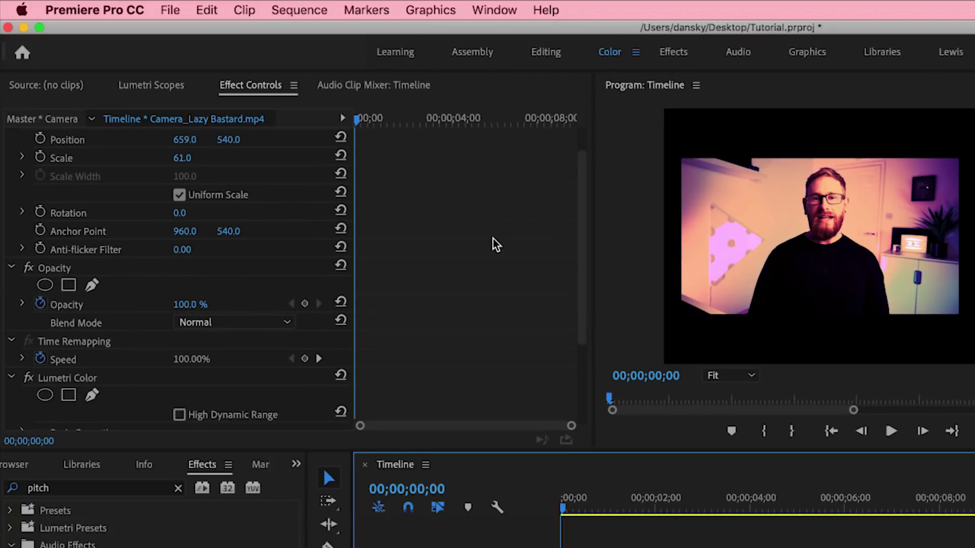
scroll(481, 260, "down", 3)
scroll(481, 260, "up", 5)
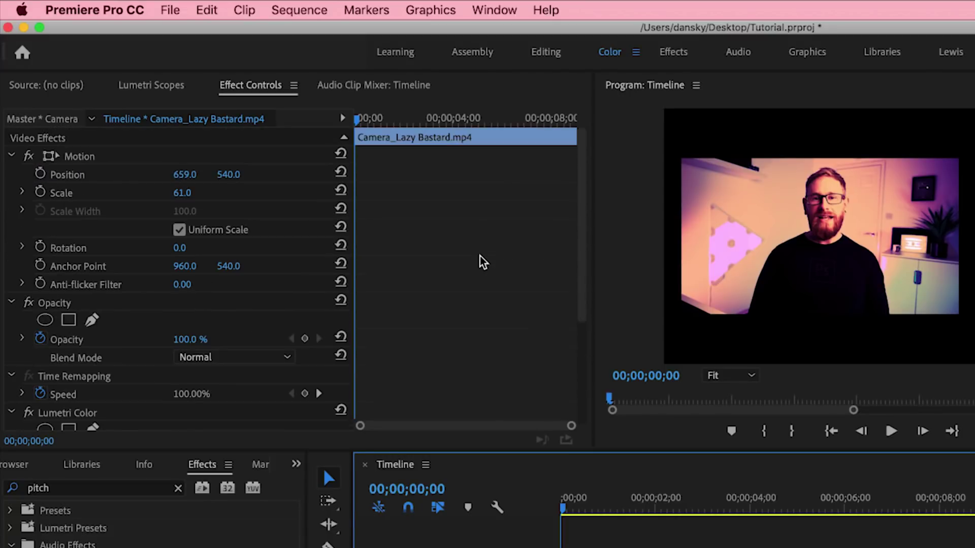
left_click(12, 155)
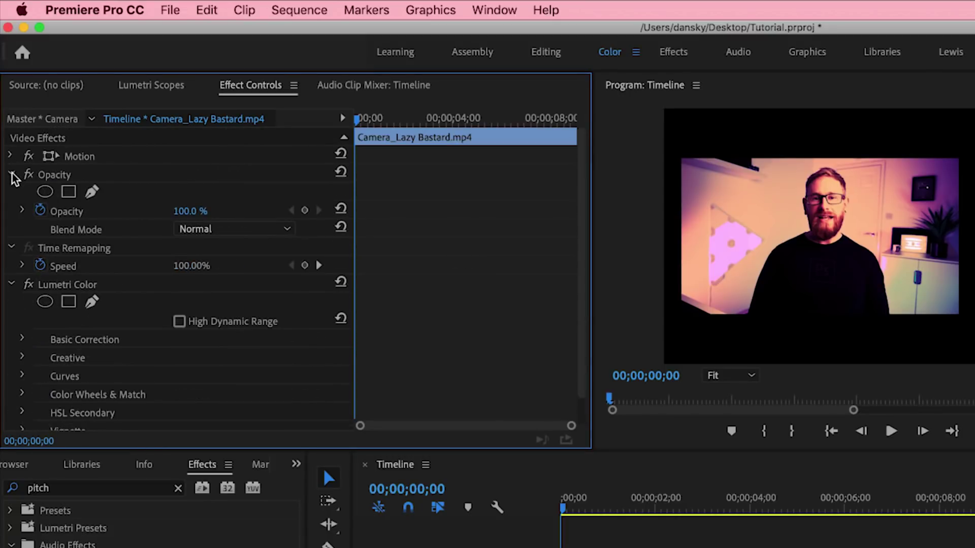
left_click(10, 174)
left_click(11, 193)
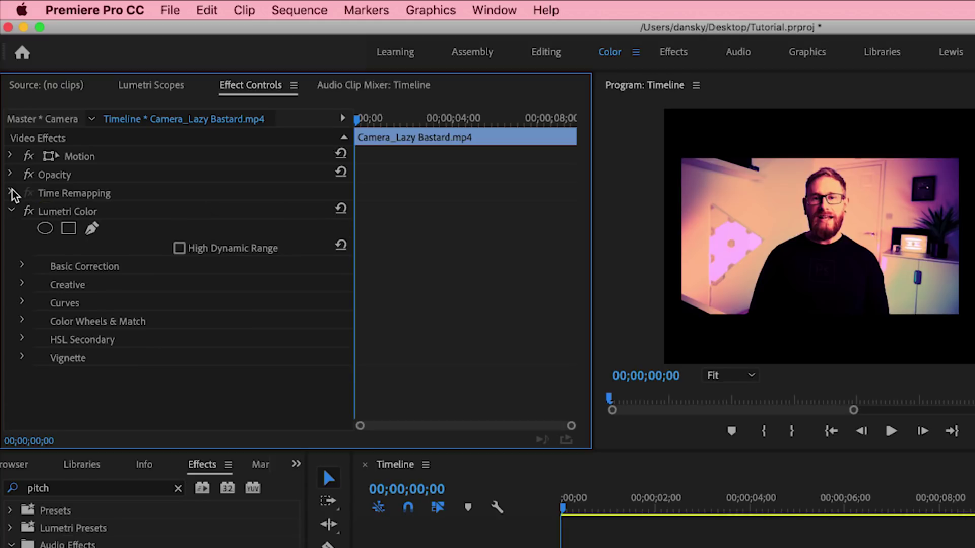
left_click(11, 156)
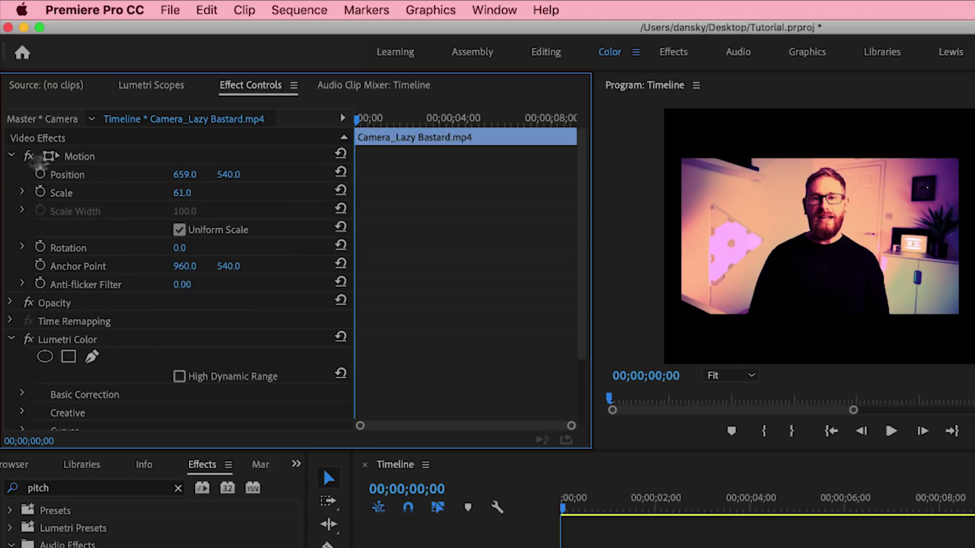
left_click(78, 157)
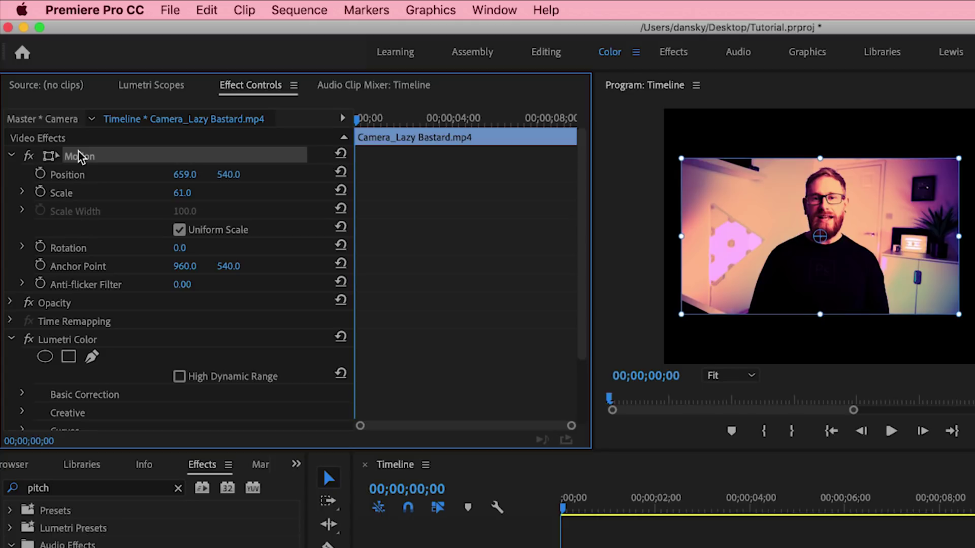
left_click(71, 346)
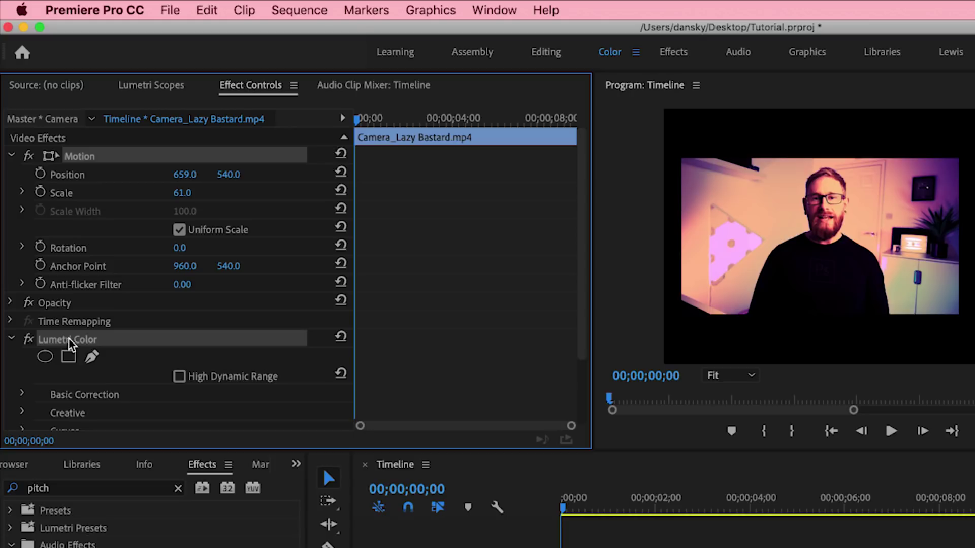
Step: Save the selected Motion and Lumetri Color effects as a preset named 'Wtf'
right_click(72, 345)
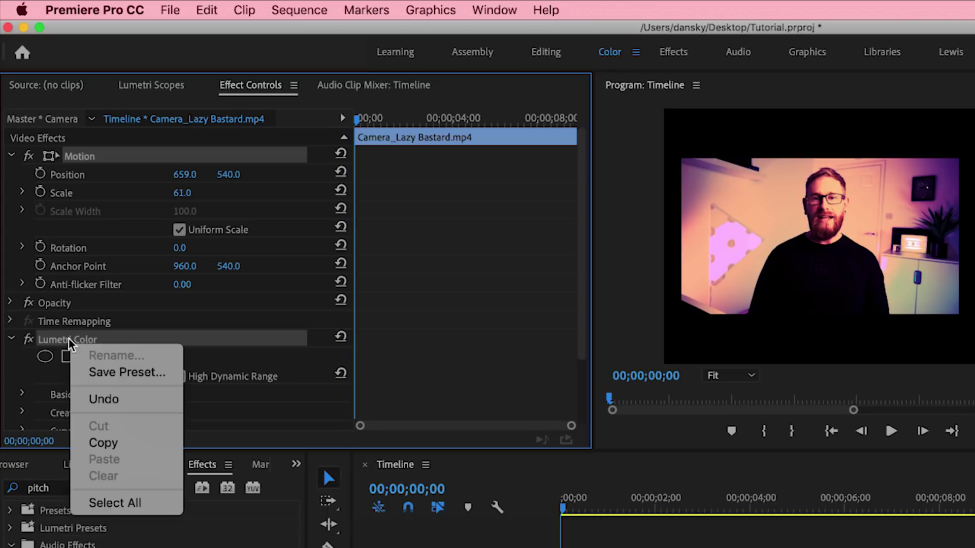
left_click(122, 373)
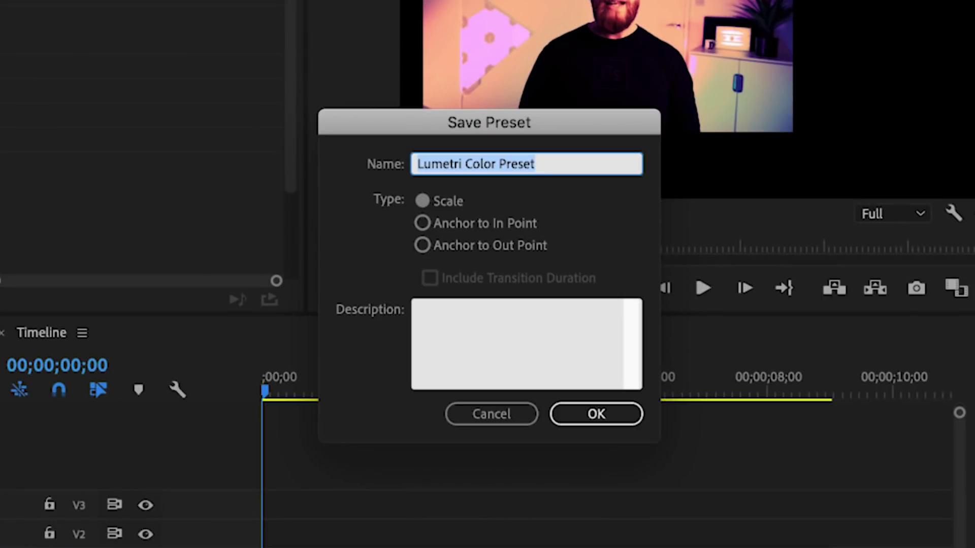
type("Wtf")
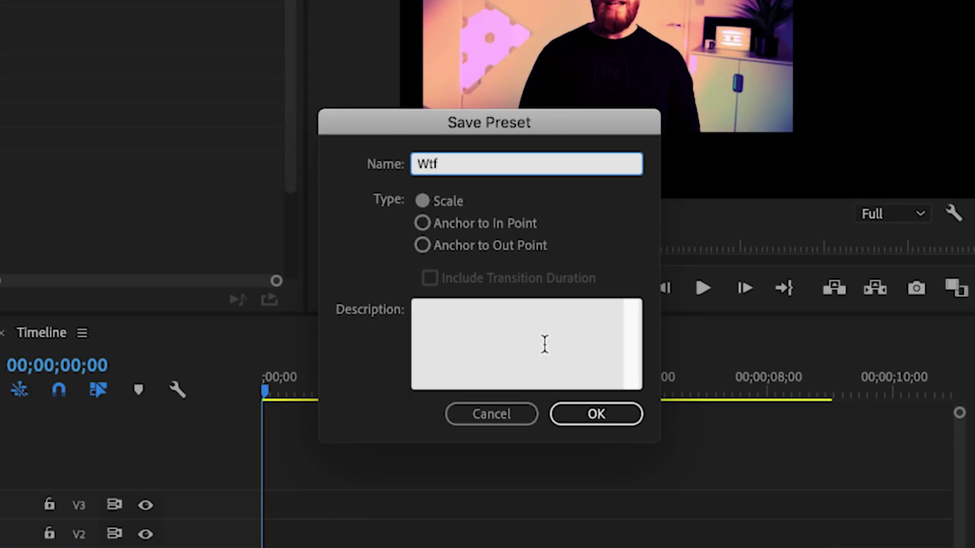
Step: Confirm the Wtf preset, clear the 'pitch' search, and expand the Presets folder
left_click(601, 413)
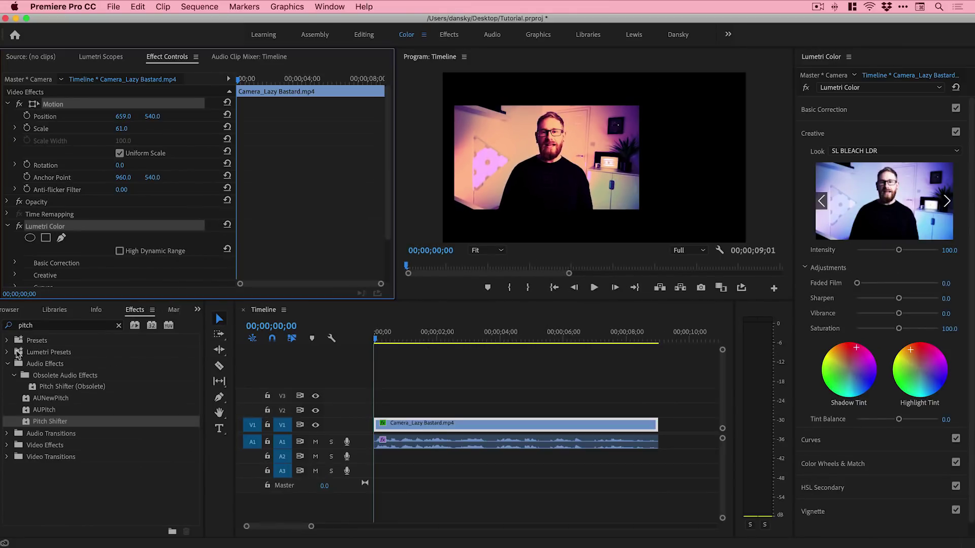
left_click(7, 341)
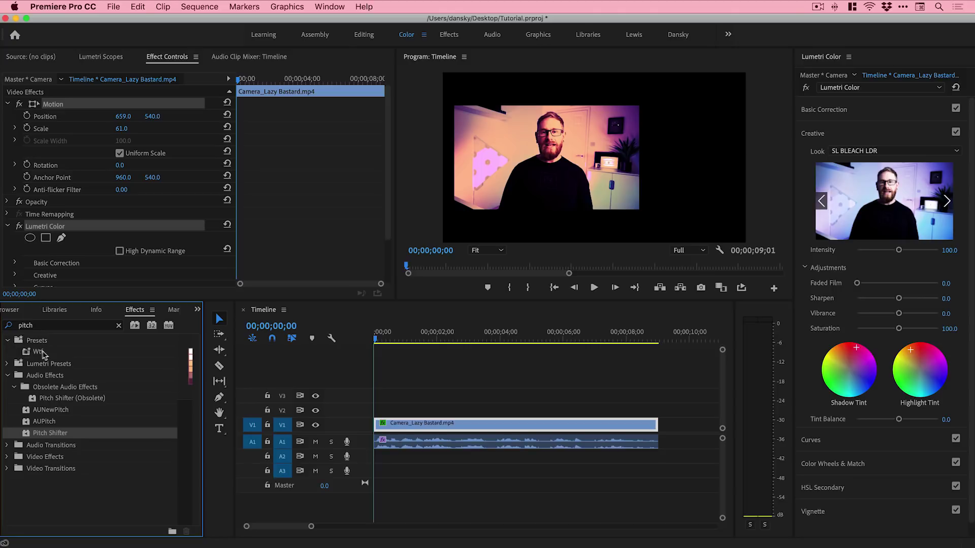
left_click(119, 325)
left_click(7, 341)
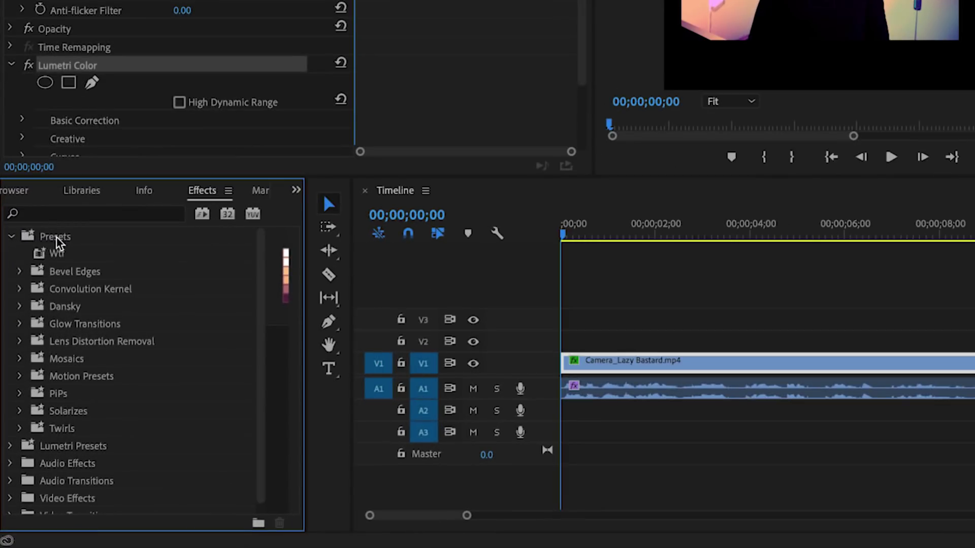
Step: Create a new presets bin named 'Wtf' and move the Wtf preset into it
right_click(57, 242)
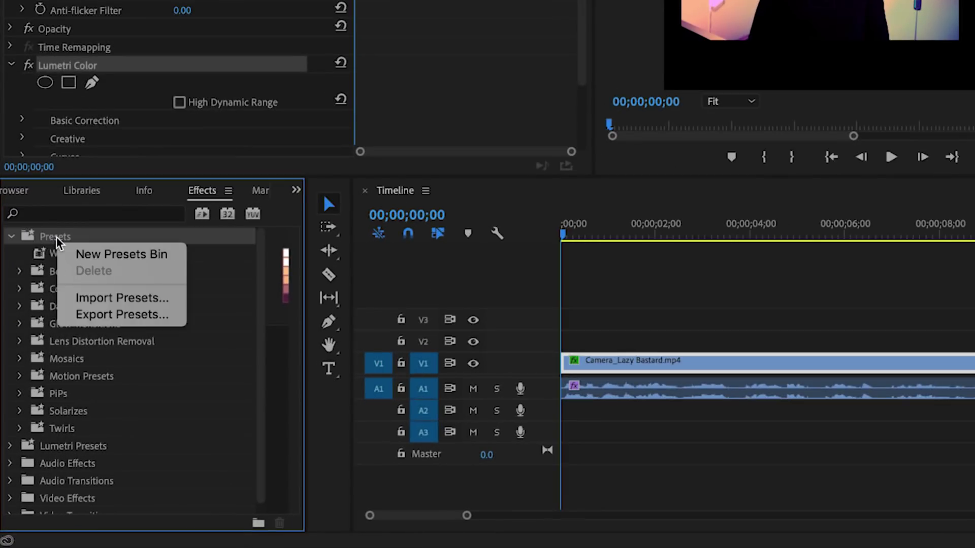
left_click(108, 254)
type("Wtf")
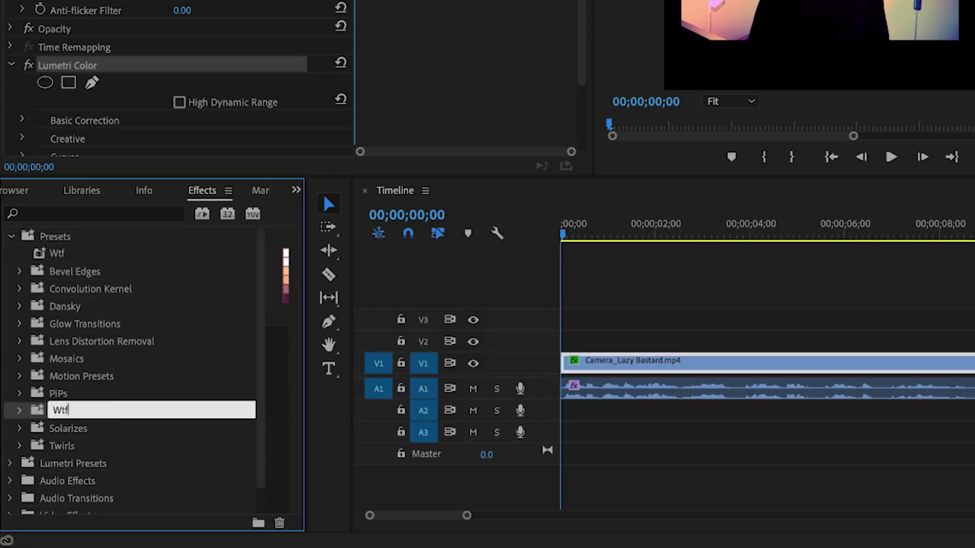
key("Return")
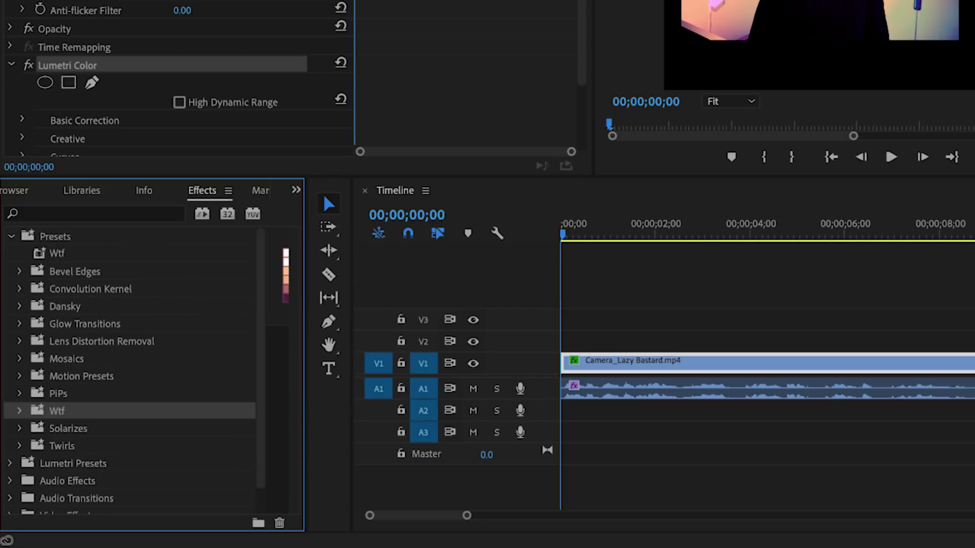
left_click(57, 253)
left_click_drag(61, 361, 60, 409)
left_click(20, 394)
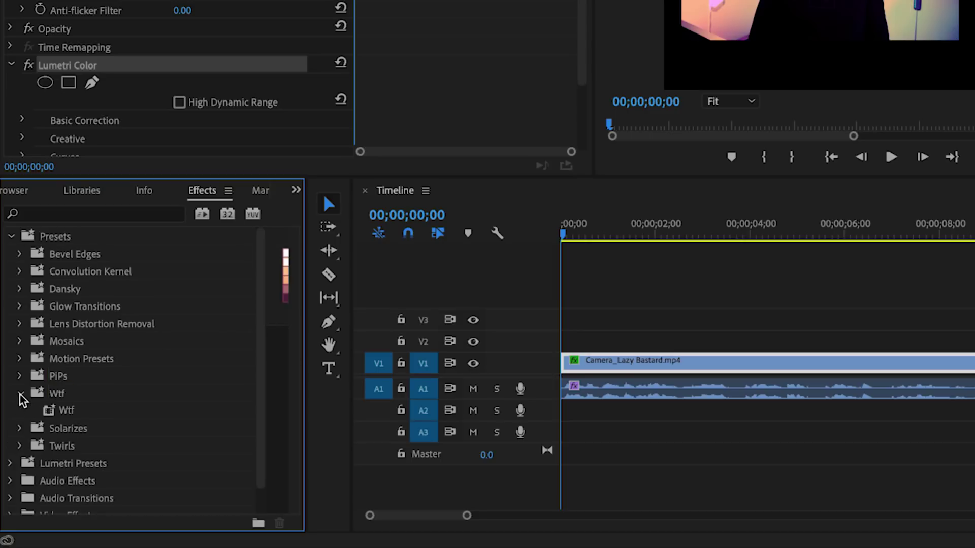
right_click(63, 237)
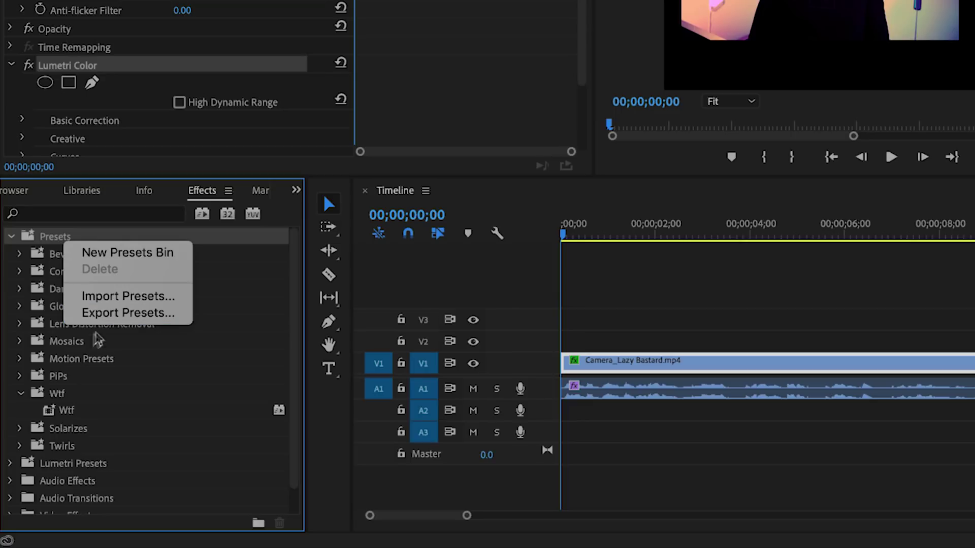
left_click(81, 361)
right_click(74, 363)
left_click(59, 392)
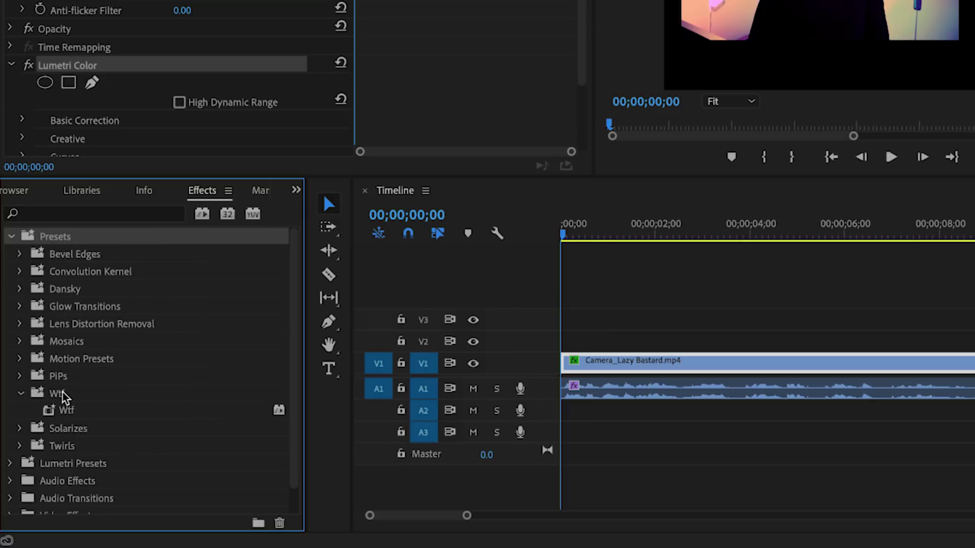
left_click(58, 394)
right_click(60, 395)
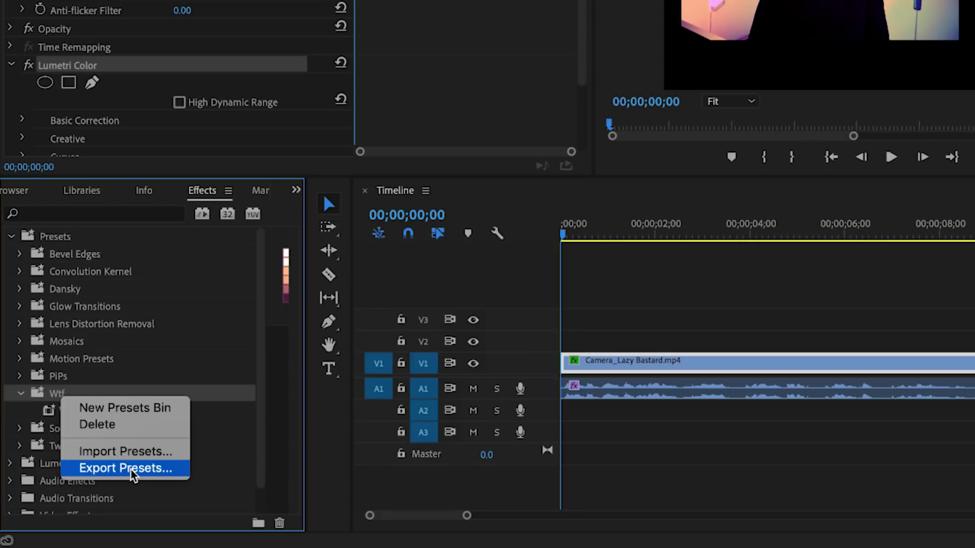
left_click(124, 430)
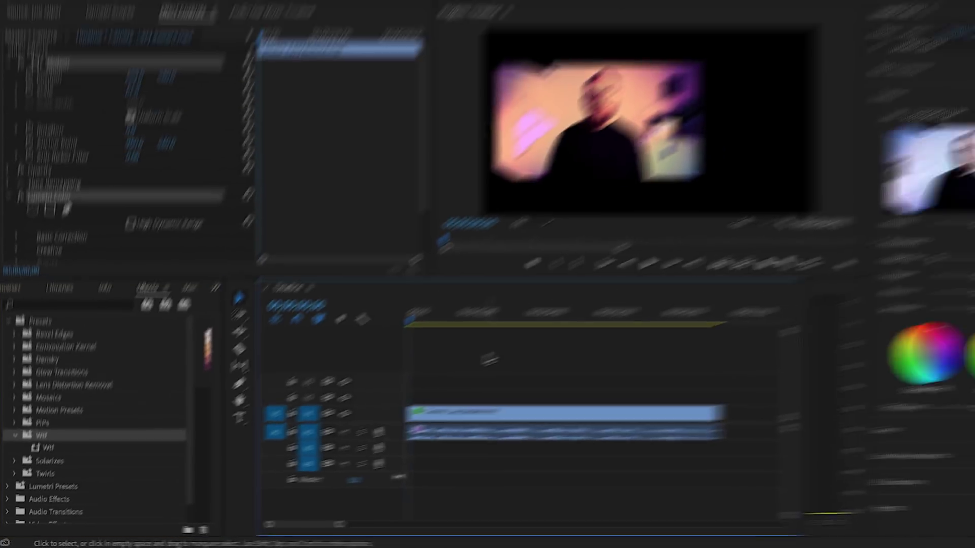
left_click(671, 287)
key("super+z")
key("super+z")
left_click(419, 439)
Step: Remove the camera clip's Motion and Lumetri Color and the audio clip's Pitch Shifter attributes
right_click(419, 436)
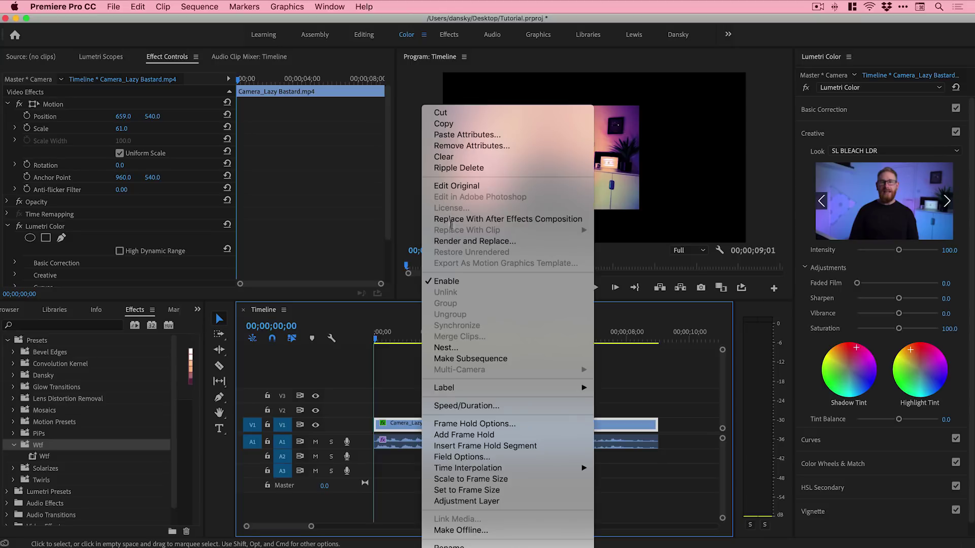
left_click(448, 146)
left_click(565, 429)
right_click(495, 445)
left_click(561, 215)
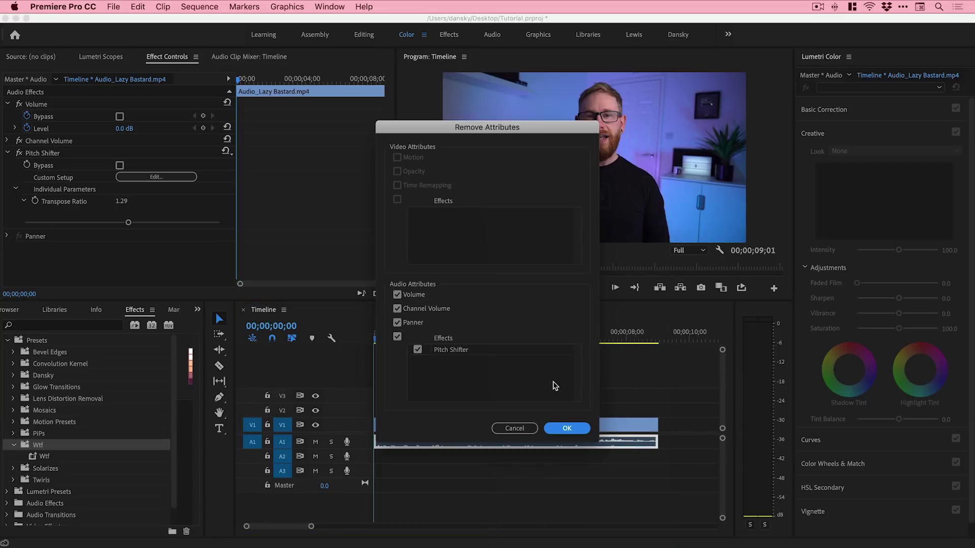
left_click(567, 429)
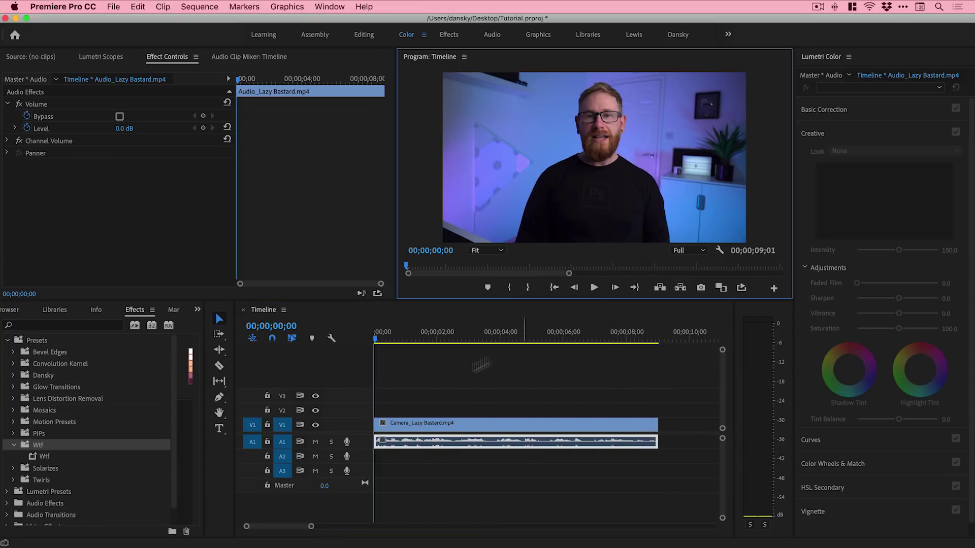
Step: Play back the cleared clip, then apply the Wtf preset to the camera clip on V1
key("space")
left_click(405, 368)
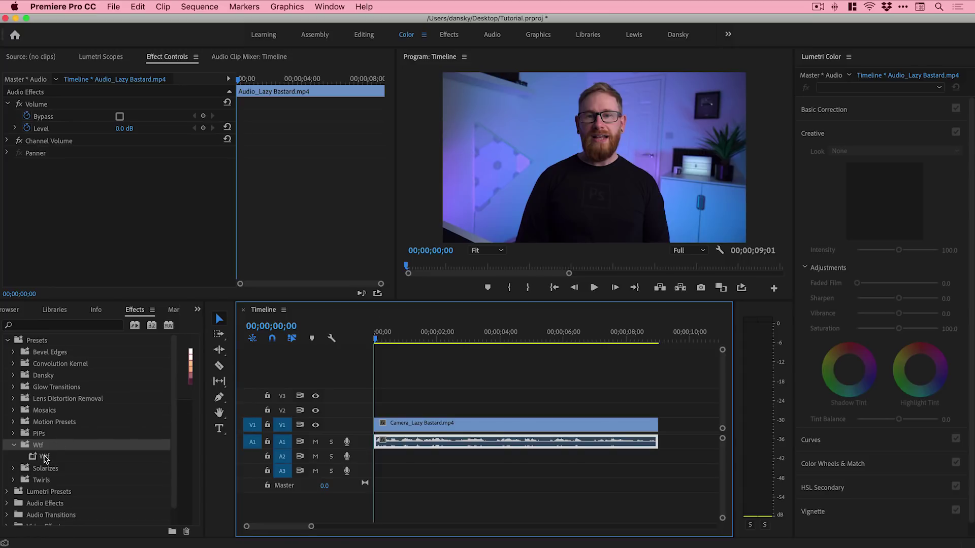
left_click_drag(44, 458, 404, 425)
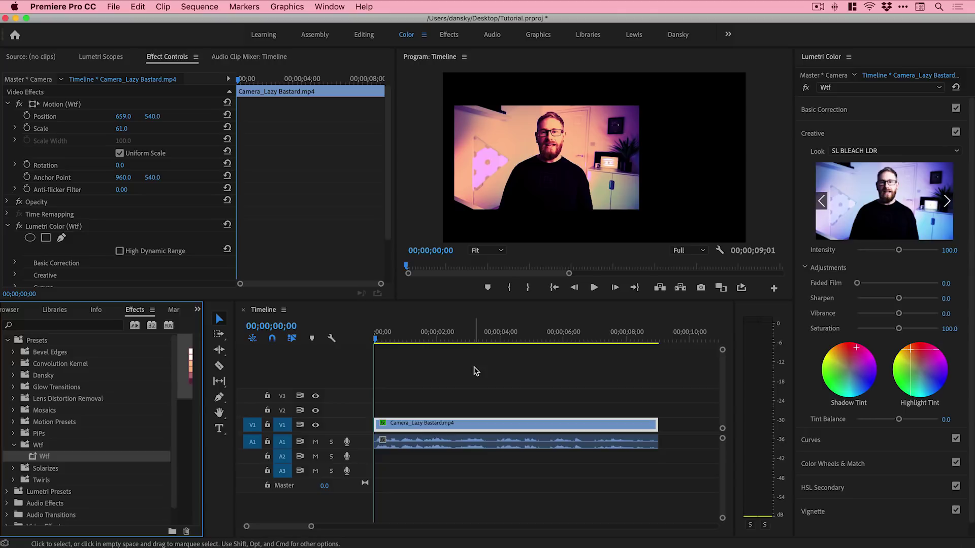
left_click(425, 442)
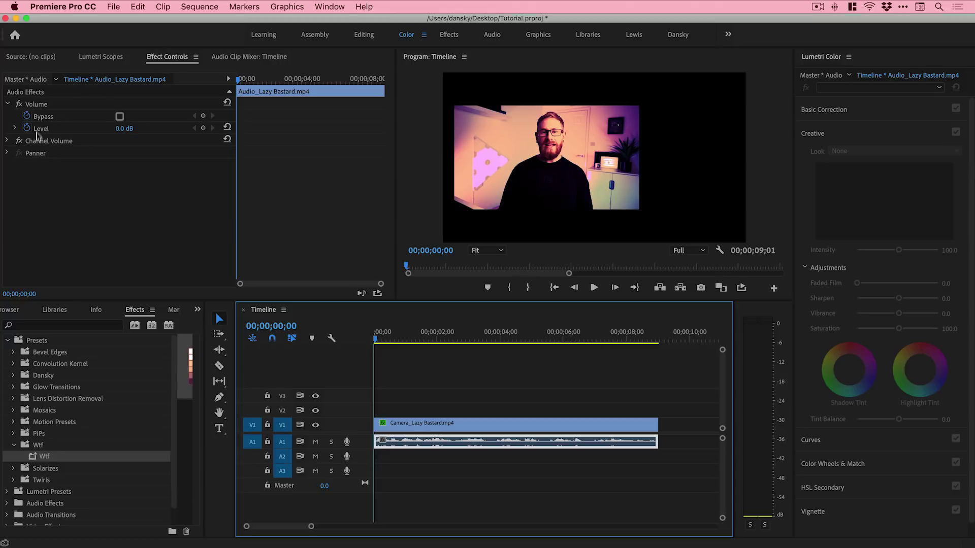
left_click(39, 106)
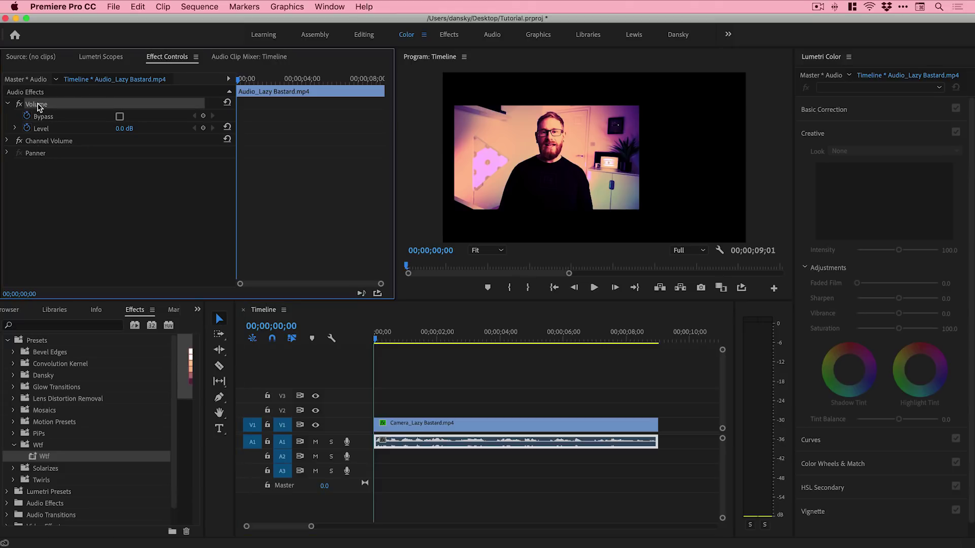
left_click(39, 141, "shift")
left_click(35, 153, "shift")
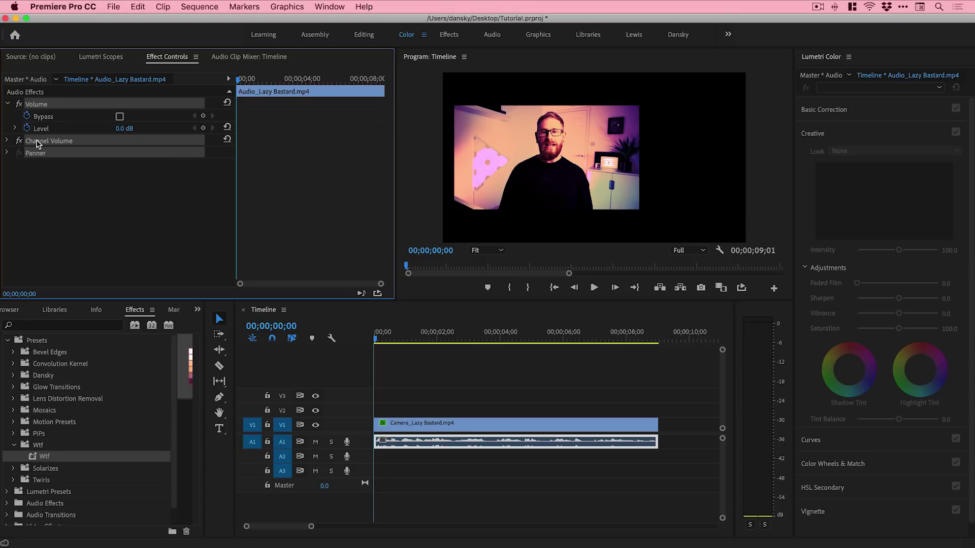
right_click(37, 144)
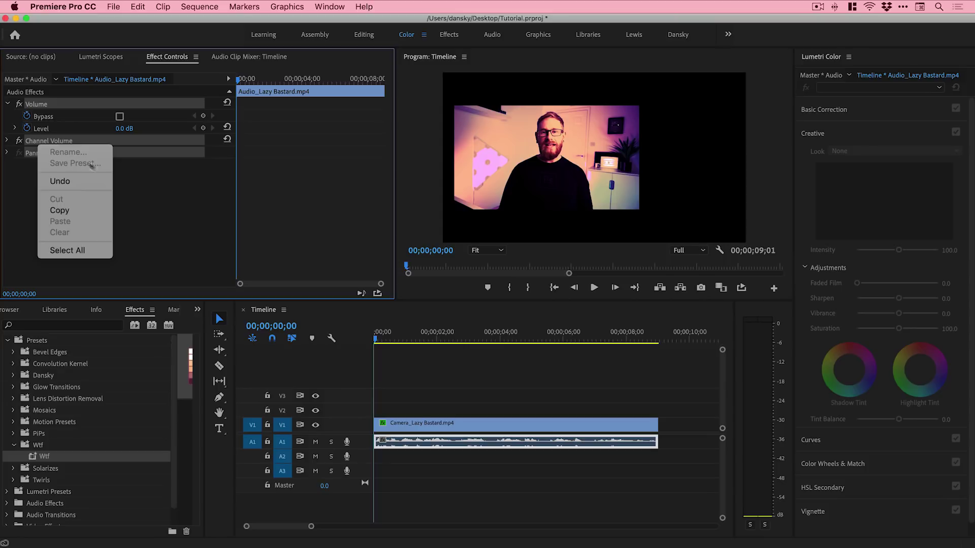
left_click(150, 195)
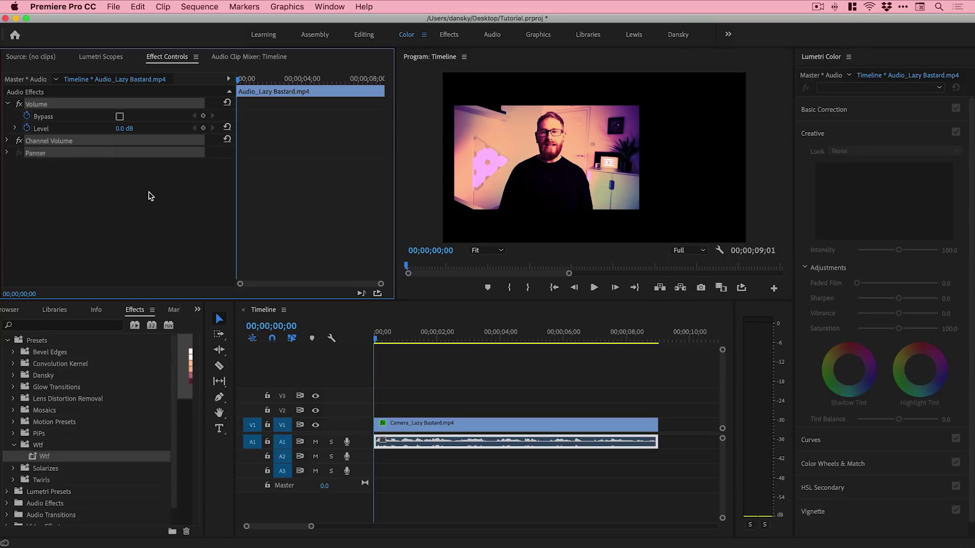